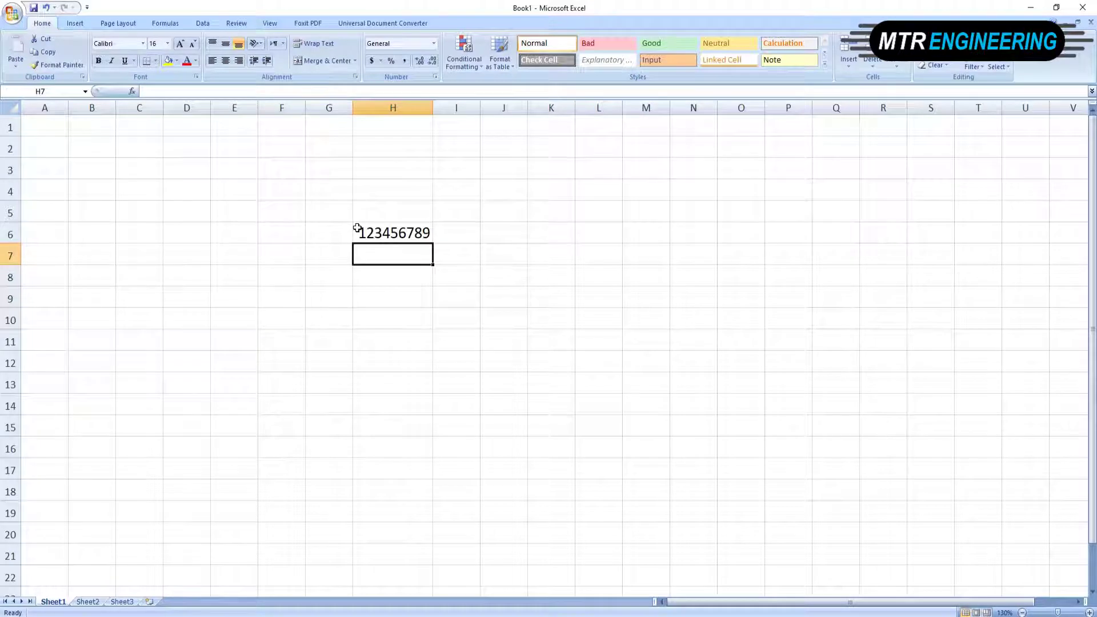
# - Enter 123456789 in H7, directly below the existing number in H6
pyautogui.click(358, 229)
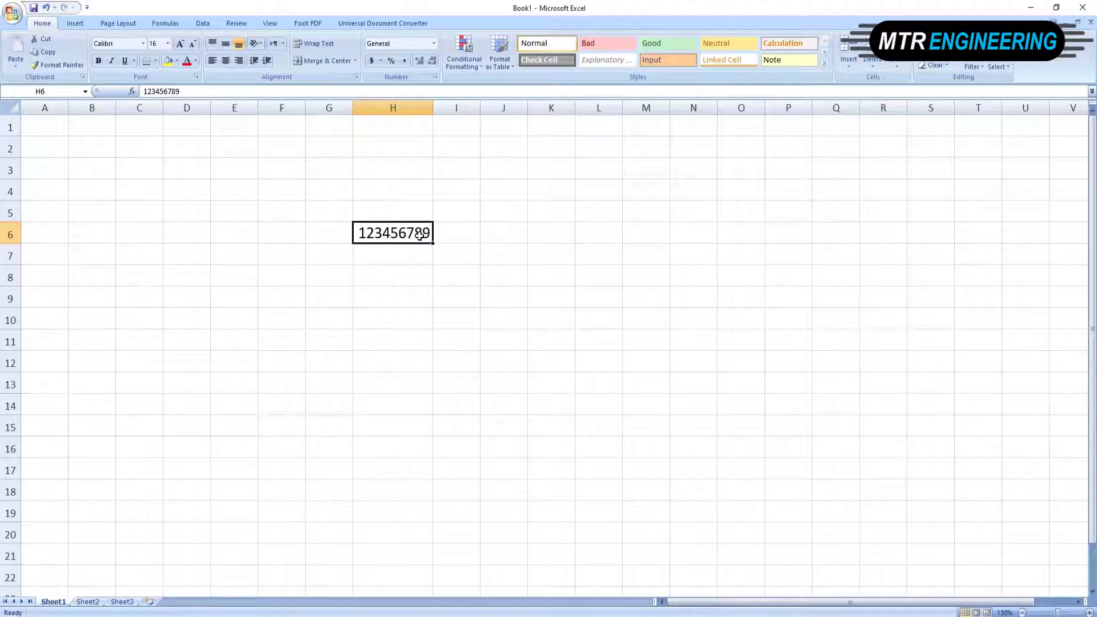
pyautogui.click(391, 256)
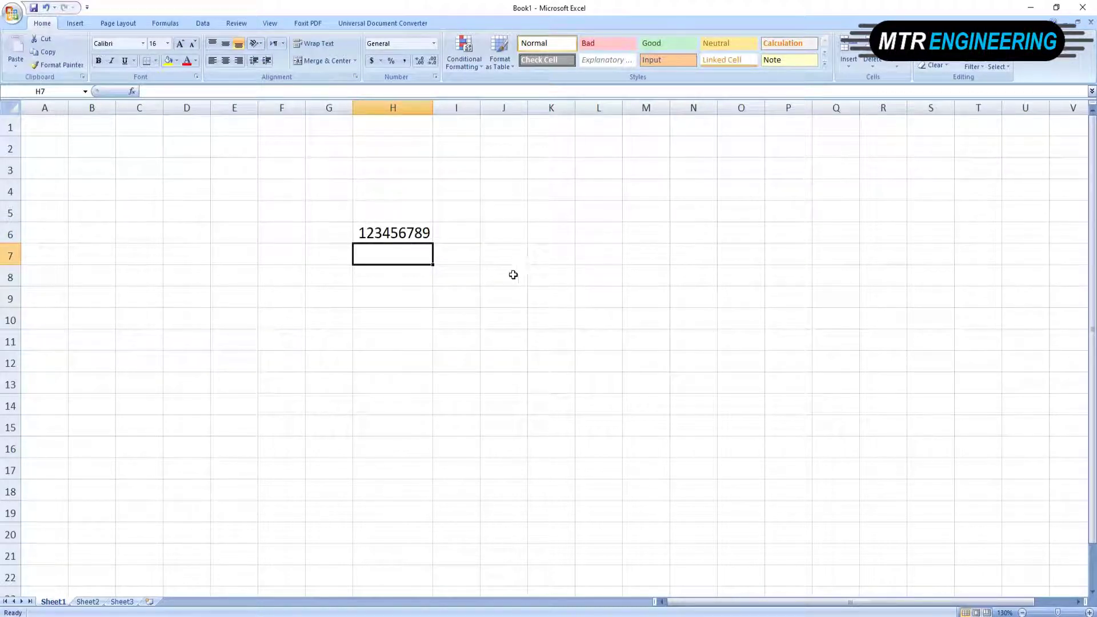
pyautogui.write('1234')
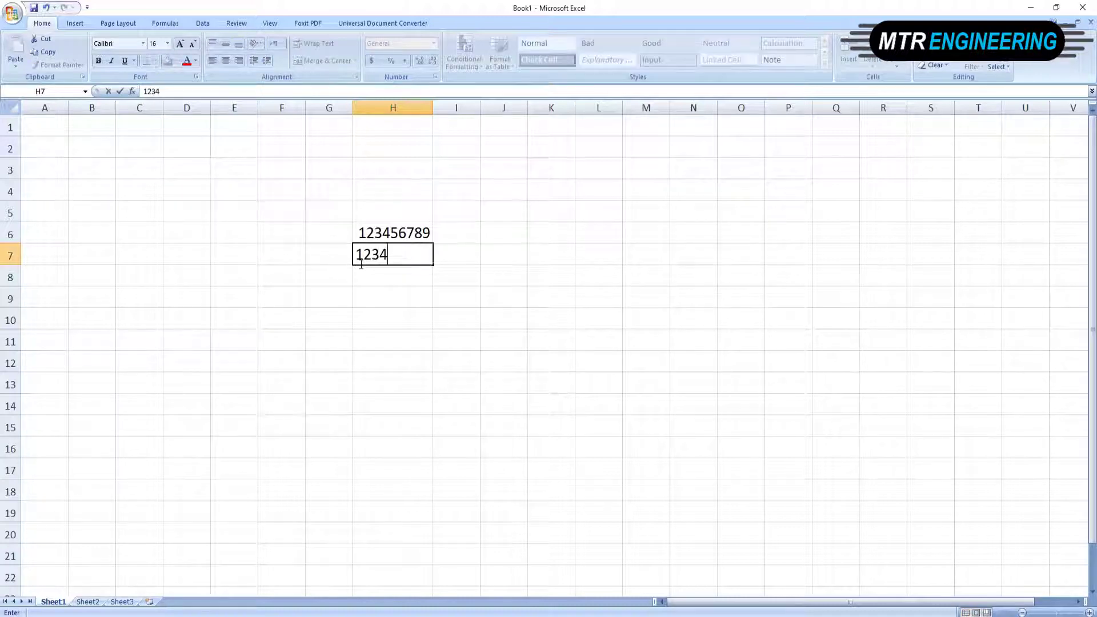
pyautogui.write('6')
pyautogui.write('56789')
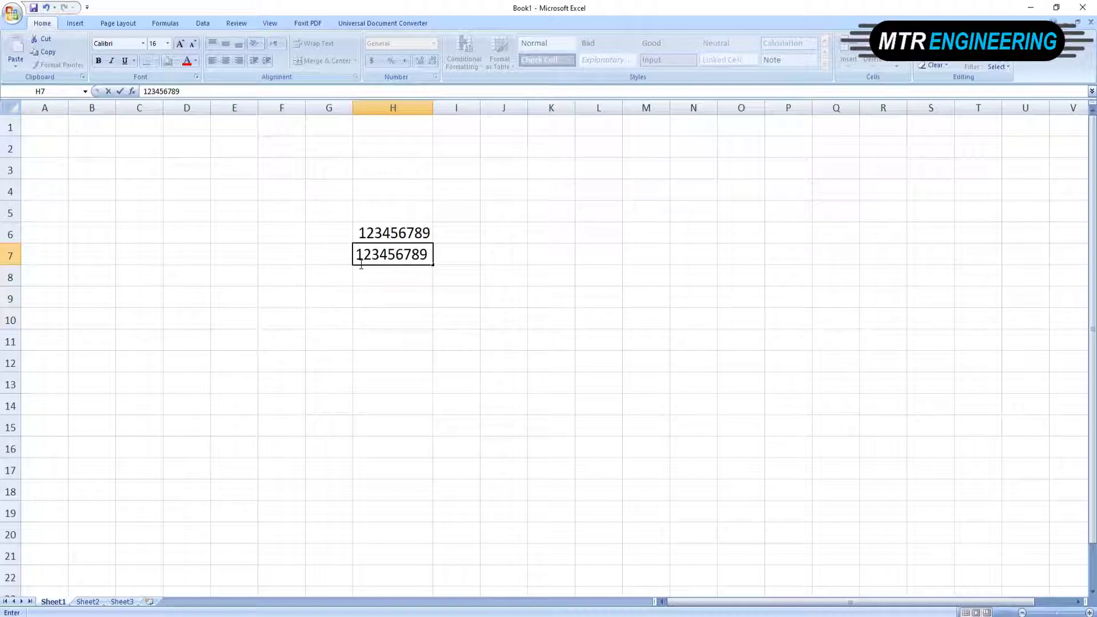
pyautogui.click(403, 274)
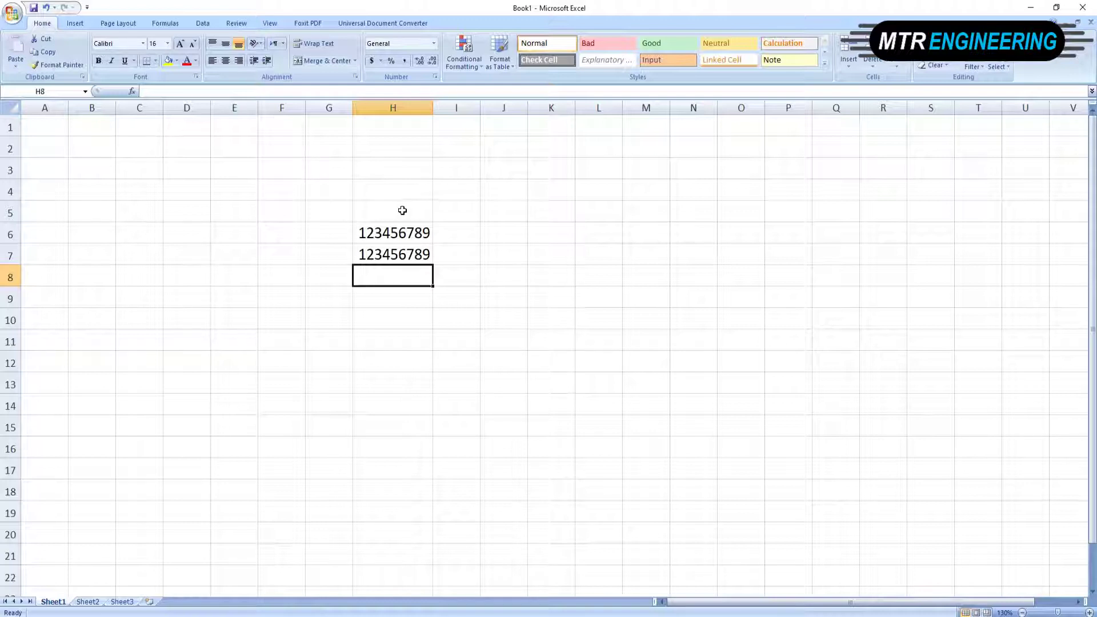
# - Minimize Excel and open Region settings via Control Panel's Clock and Region
pyautogui.click(1030, 8)
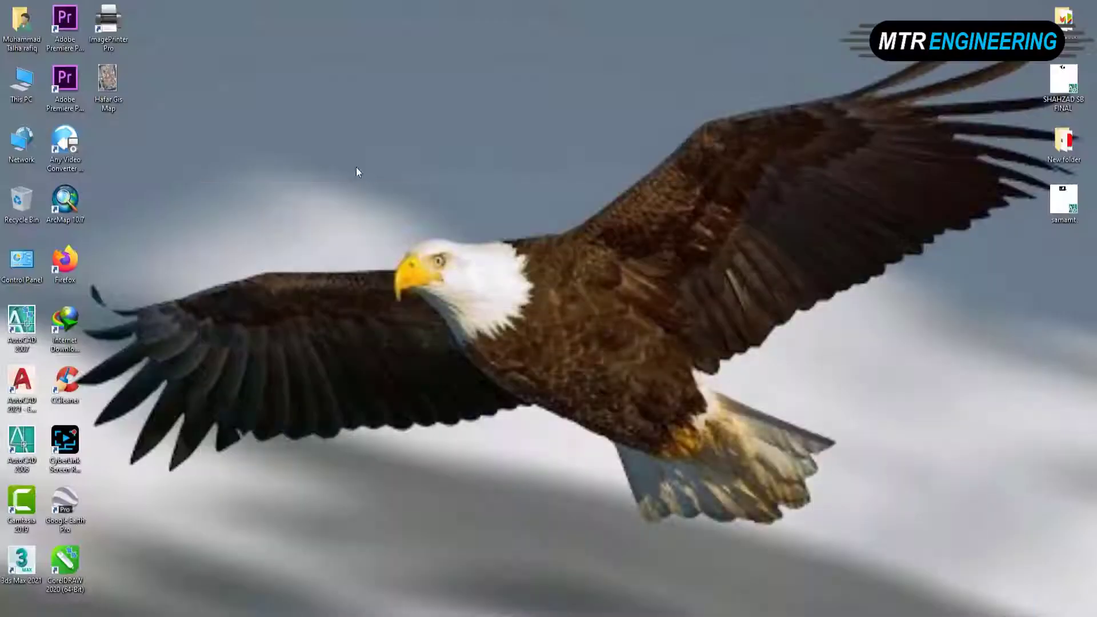
pyautogui.doubleClick(36, 267)
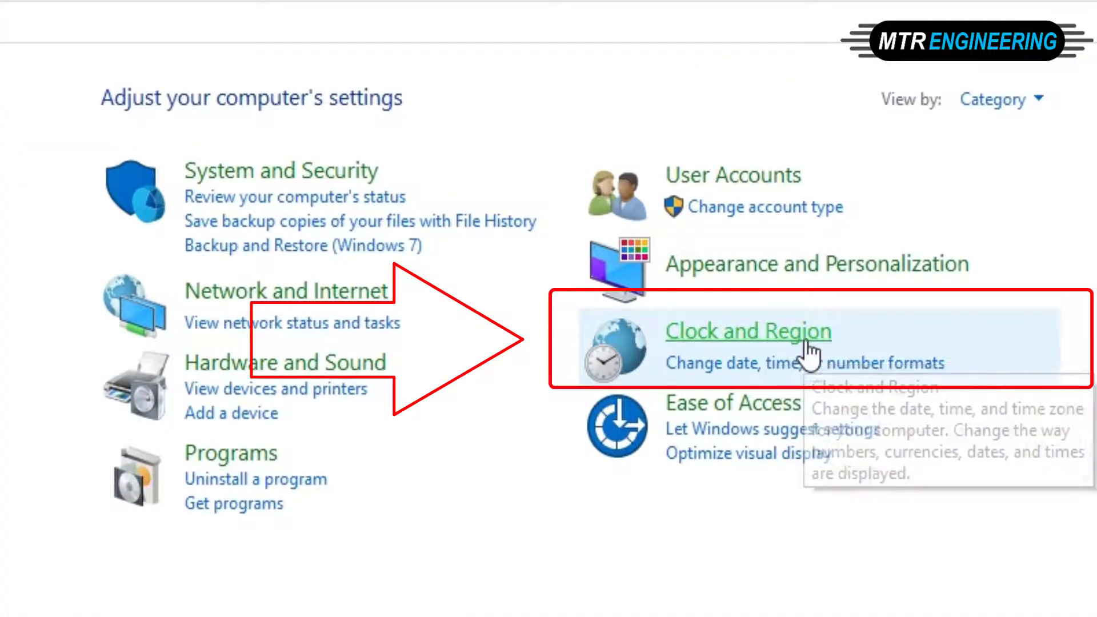
pyautogui.click(798, 339)
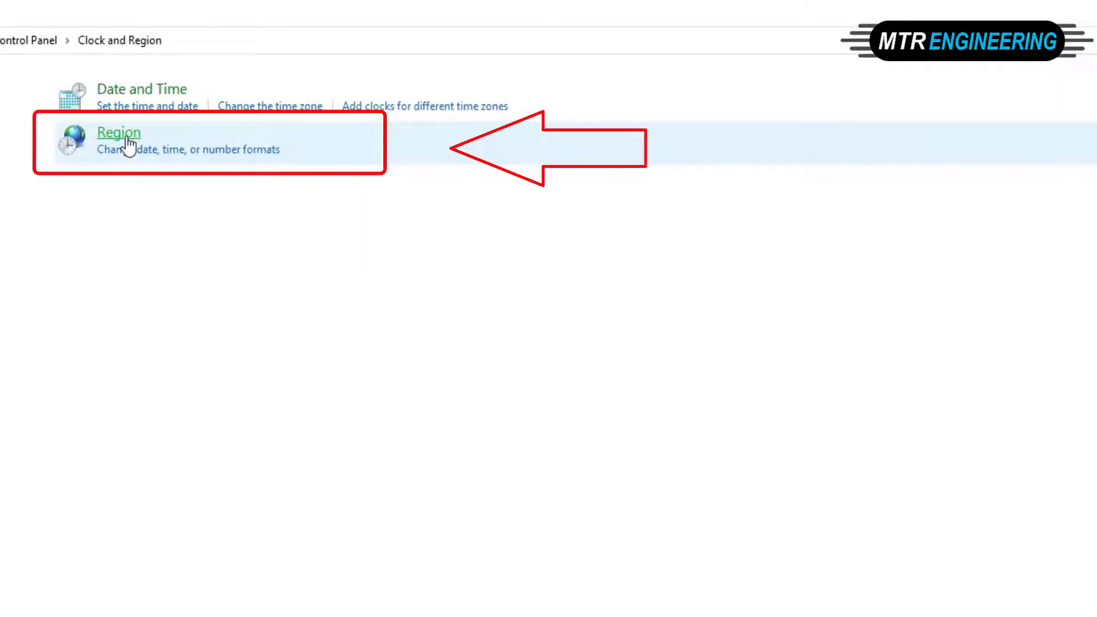
pyautogui.click(127, 139)
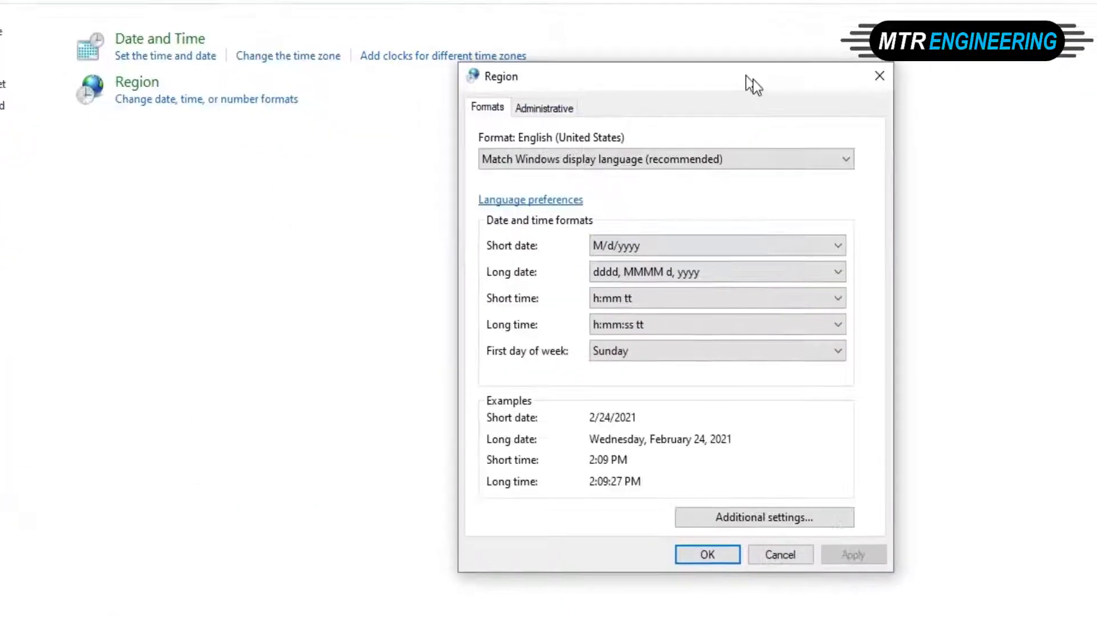
# - Switch the Region format to Arabic (Saudi Arabia), apply it, and close with OK
pyautogui.moveTo(319, 54); pyautogui.dragTo(575, 78)
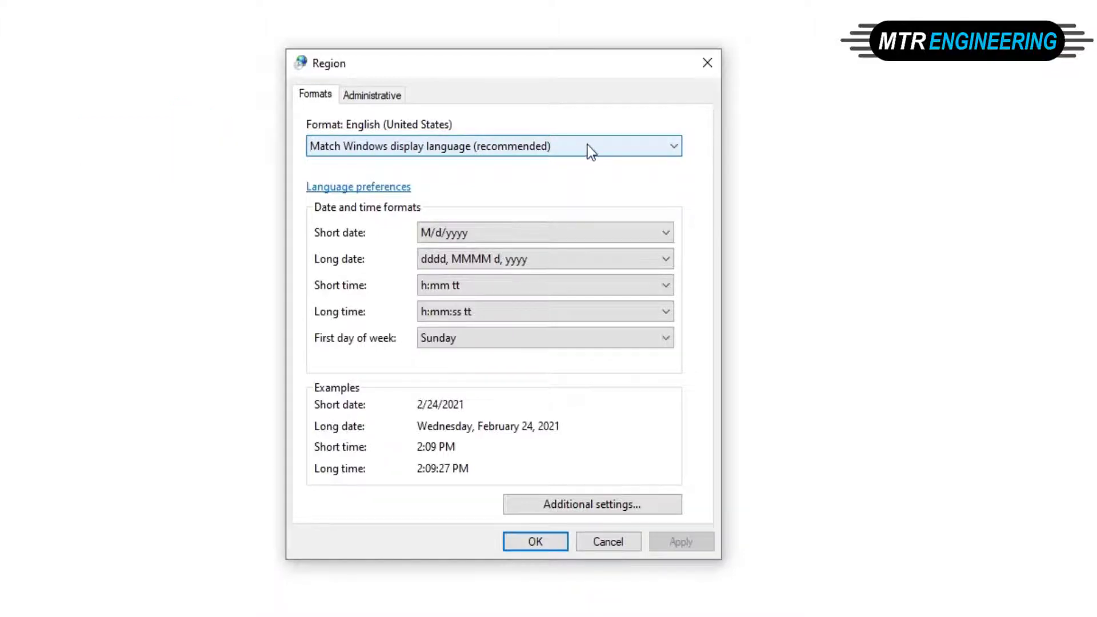
pyautogui.click(589, 146)
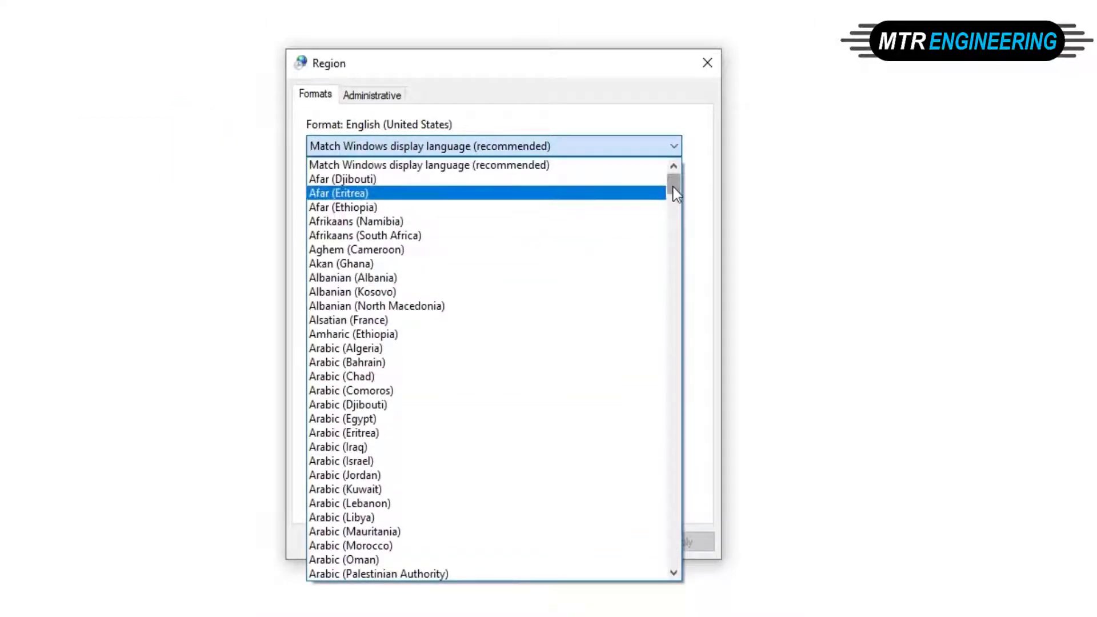
pyautogui.moveTo(673, 187)
pyautogui.mouseDown()
pyautogui.moveTo(678, 343)
pyautogui.moveTo(412, 504)
pyautogui.mouseUp()
pyautogui.press('r')
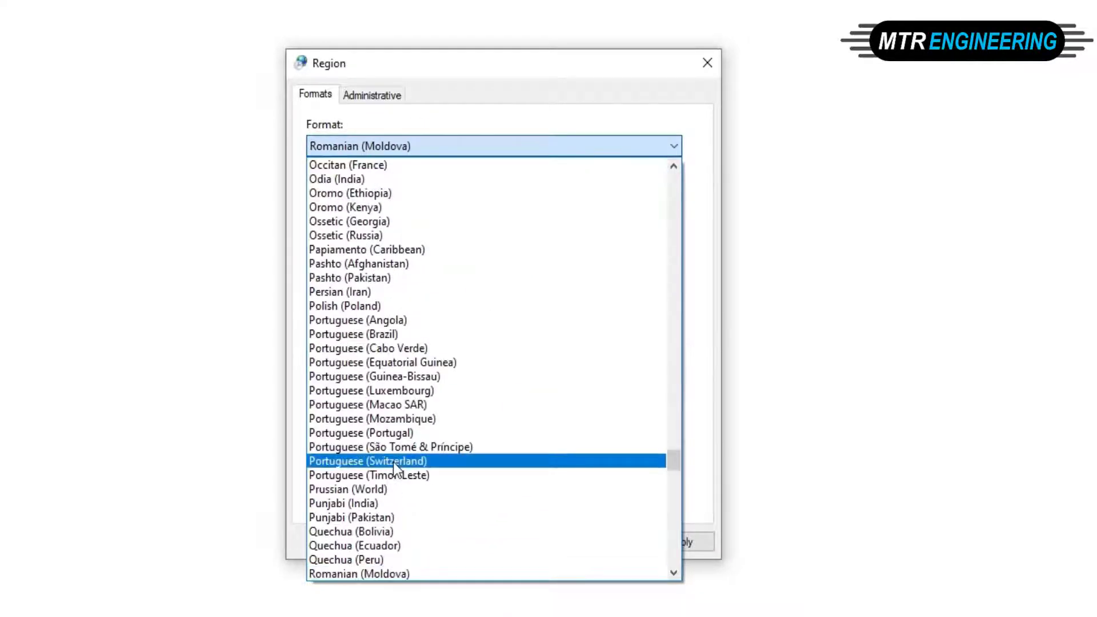
pyautogui.scroll(20, 366, 366)
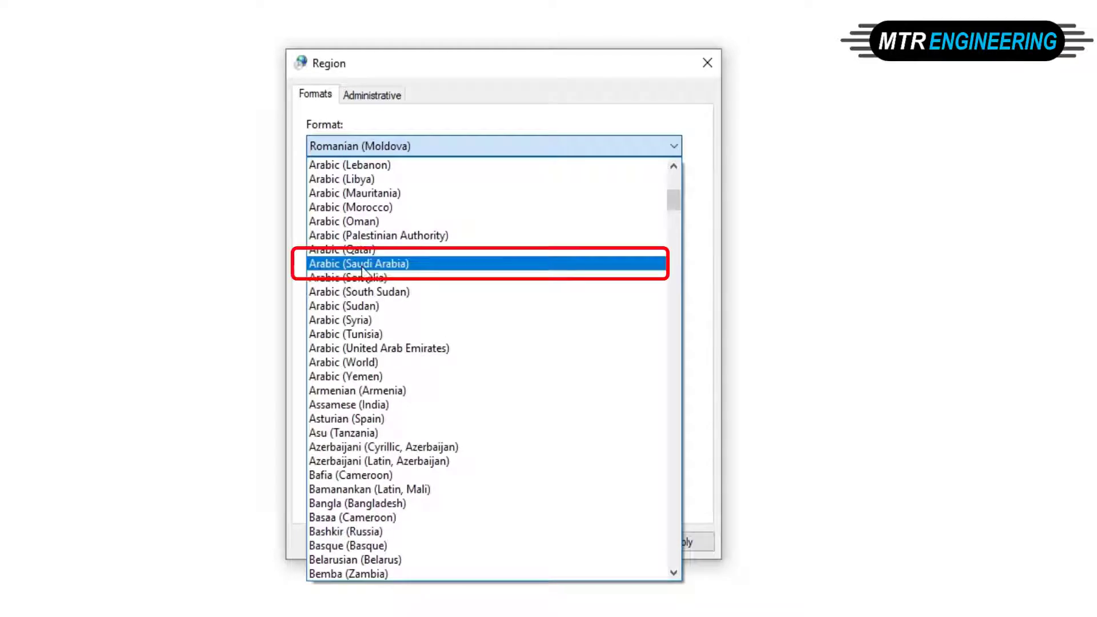
pyautogui.click(369, 265)
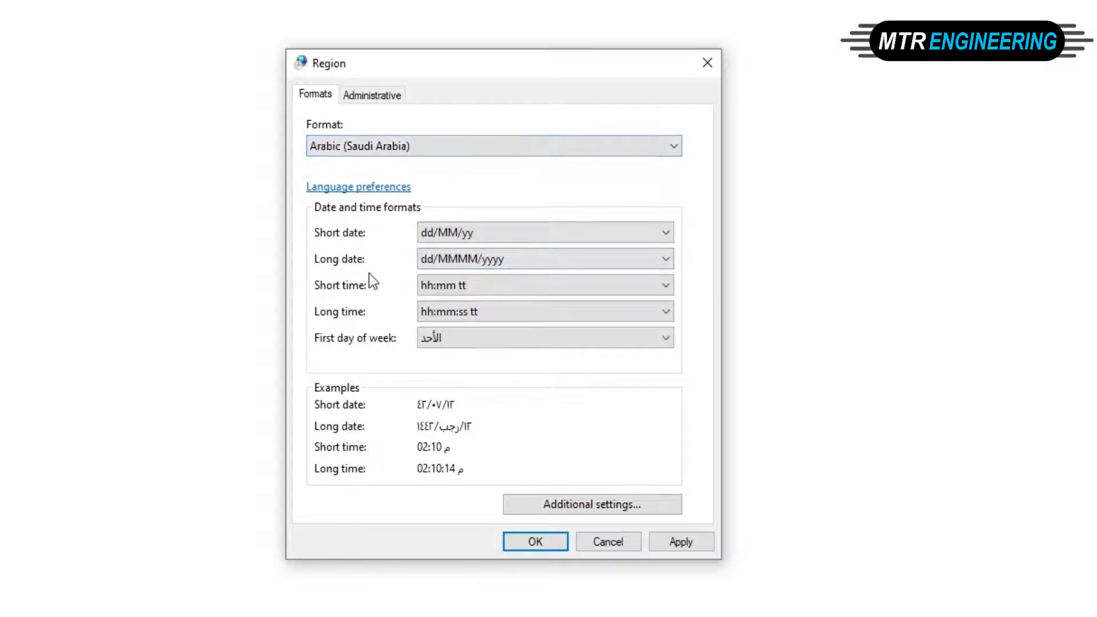
pyautogui.click(671, 538)
pyautogui.click(515, 543)
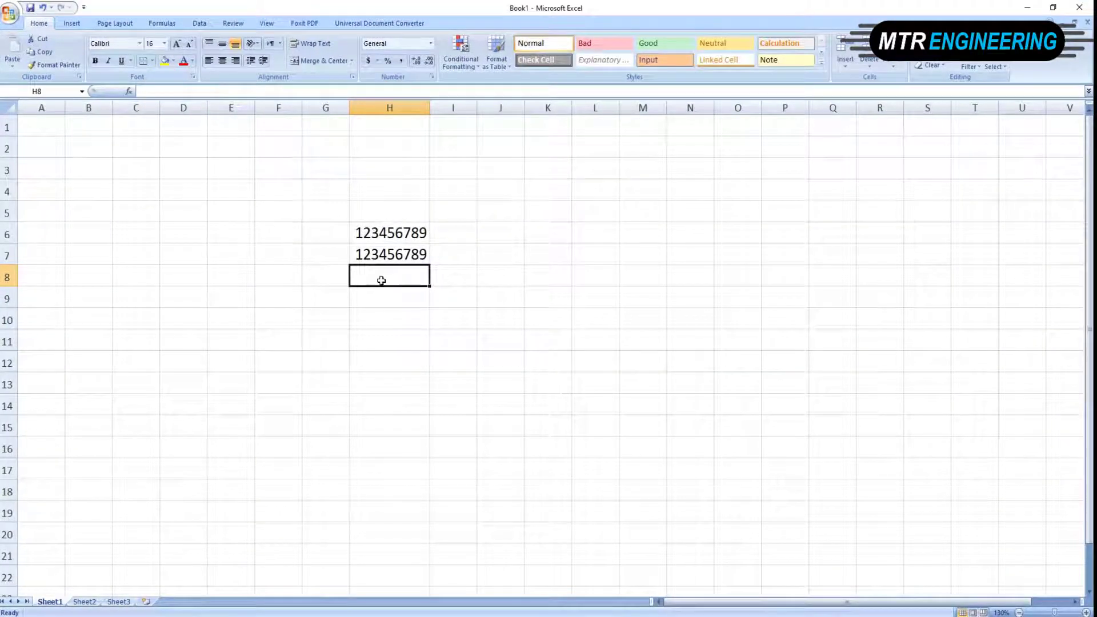
# - Enter 123456789 in H8 and select the range H6:H9
pyautogui.write('123456')
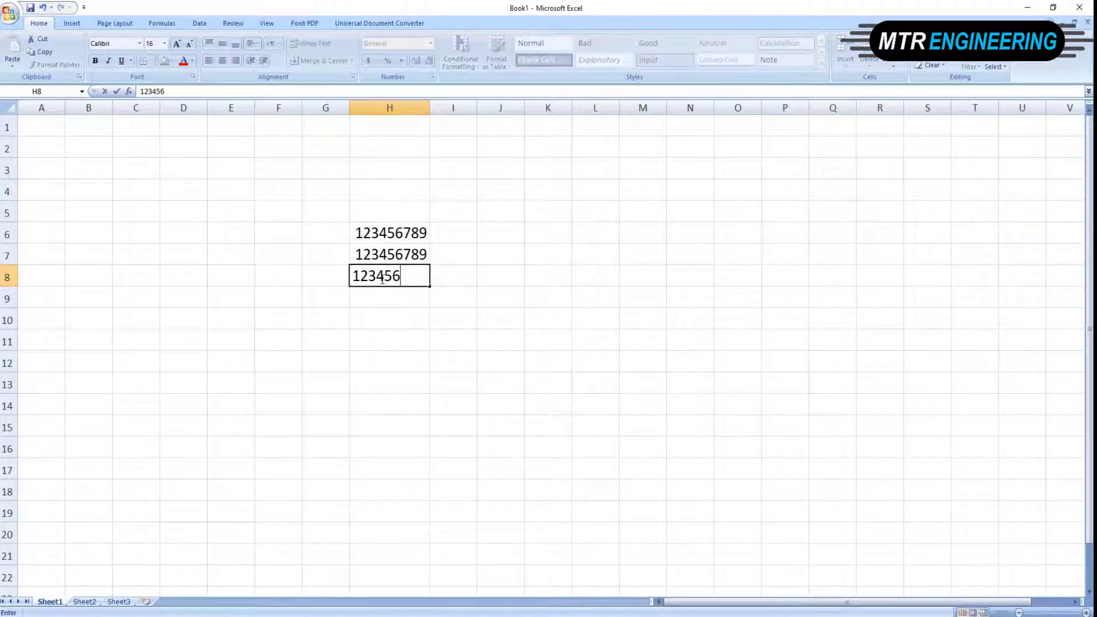
pyautogui.write('789')
pyautogui.click(380, 299)
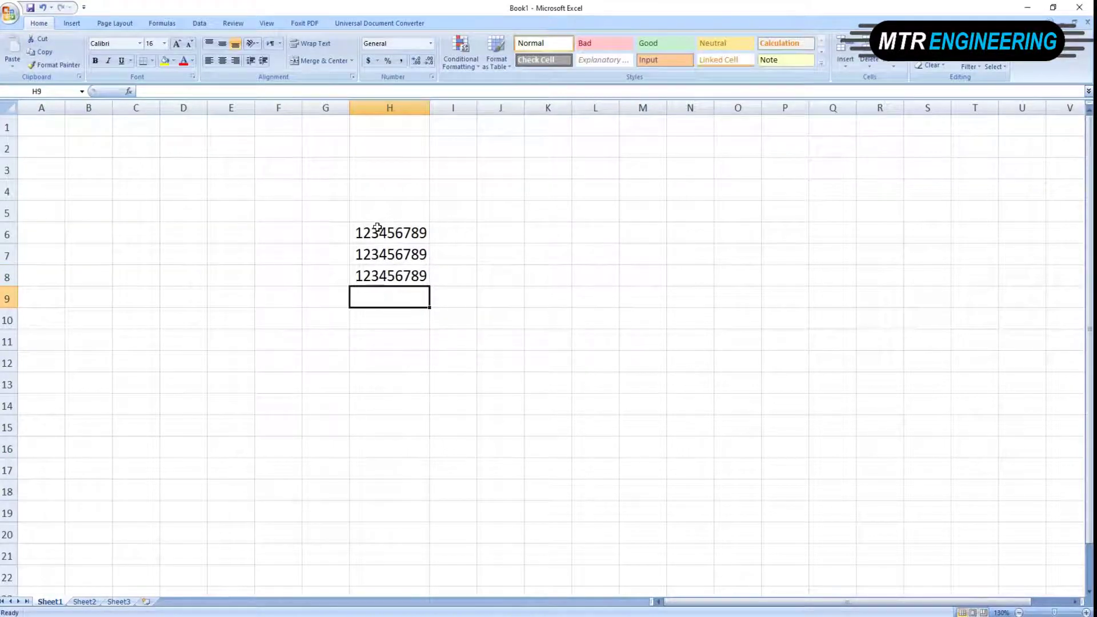
pyautogui.moveTo(377, 228); pyautogui.dragTo(396, 297)
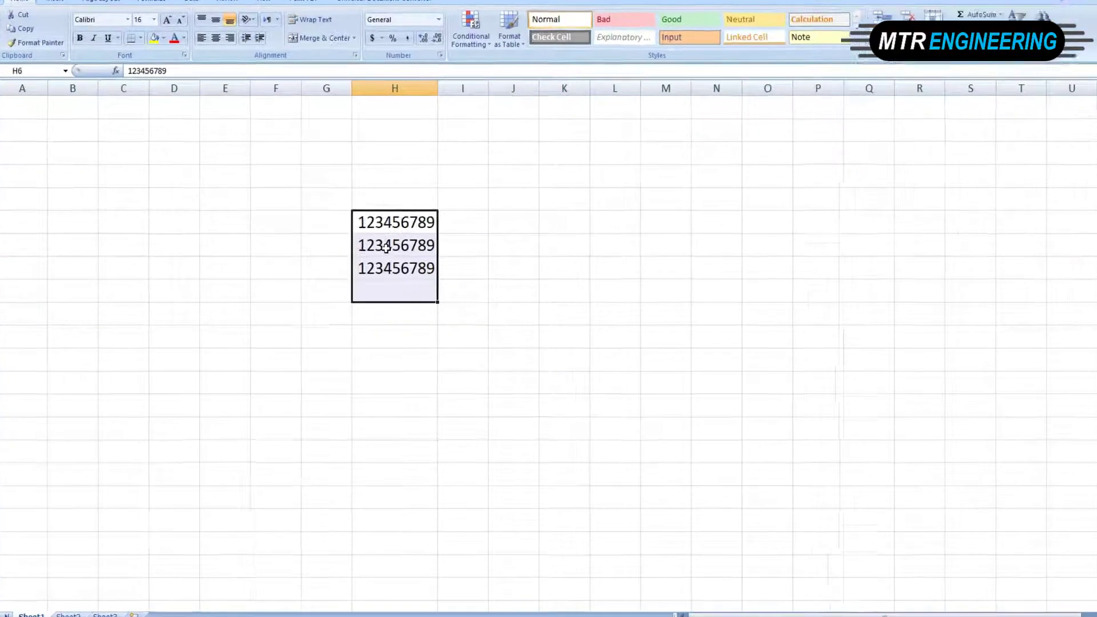
# - Set Right-to-Left text direction for the selected H cells in Format Cells > Alignment
pyautogui.rightClick(383, 255)
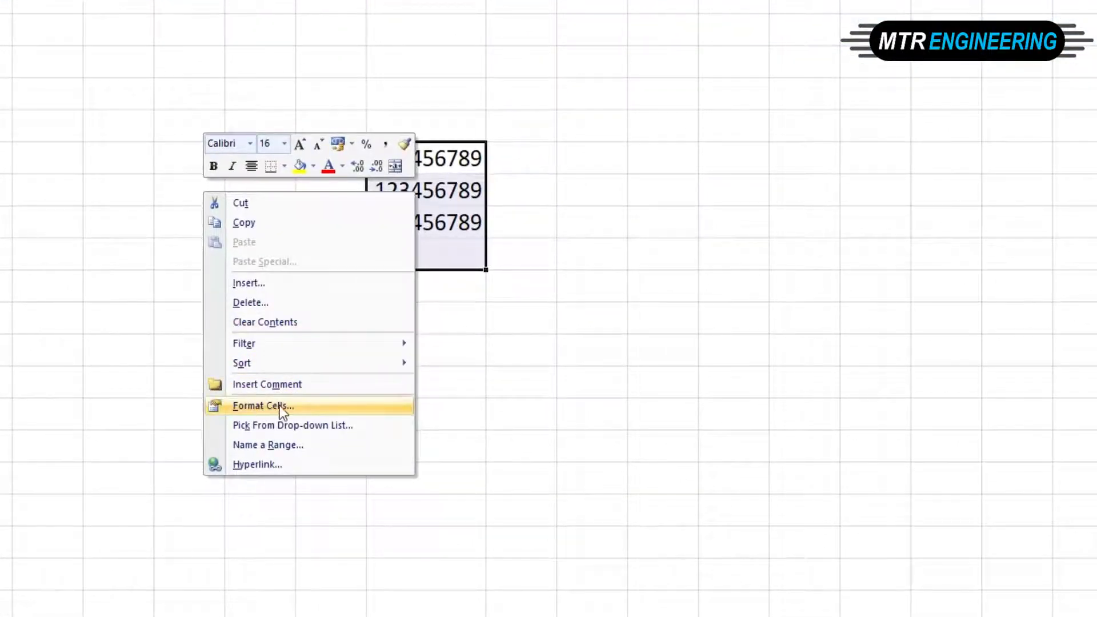
pyautogui.click(281, 405)
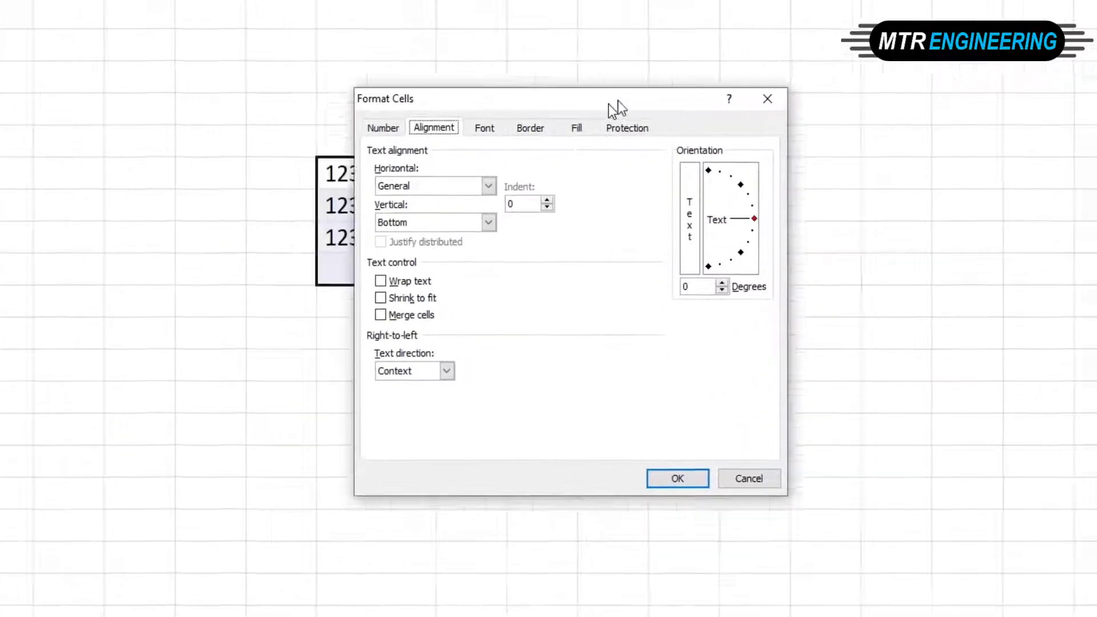
pyautogui.click(606, 105)
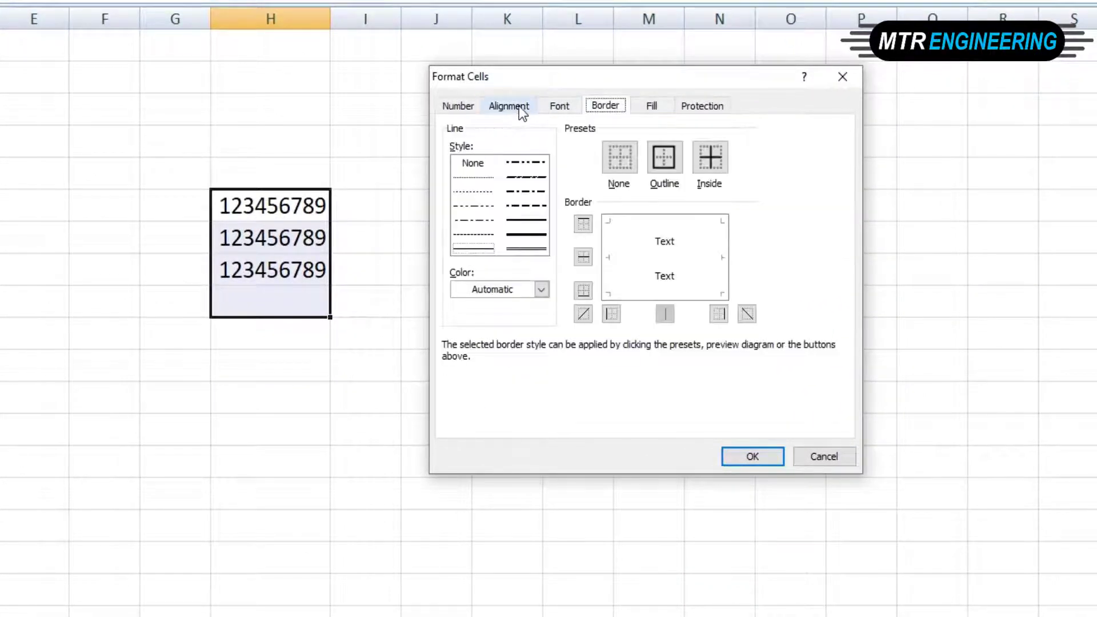
pyautogui.click(521, 109)
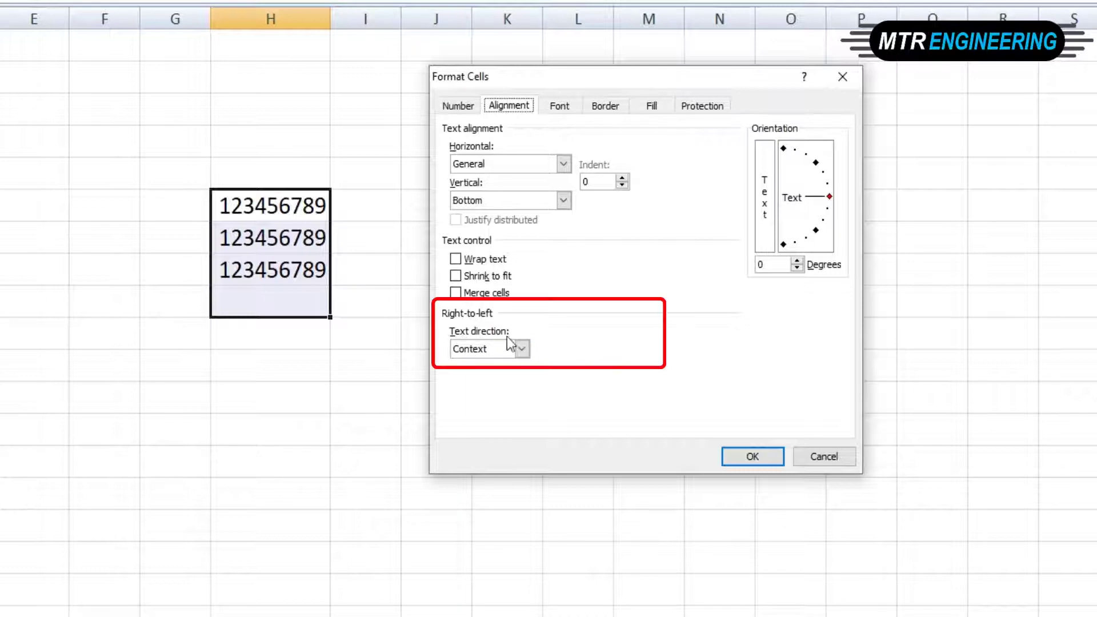
pyautogui.click(523, 348)
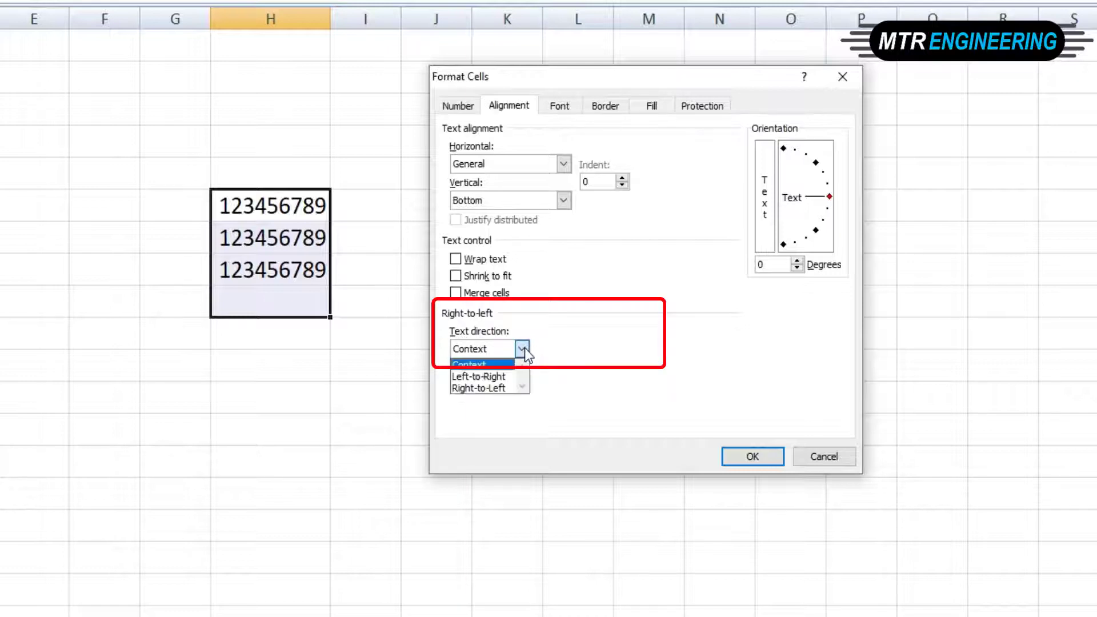
pyautogui.click(492, 388)
pyautogui.click(752, 456)
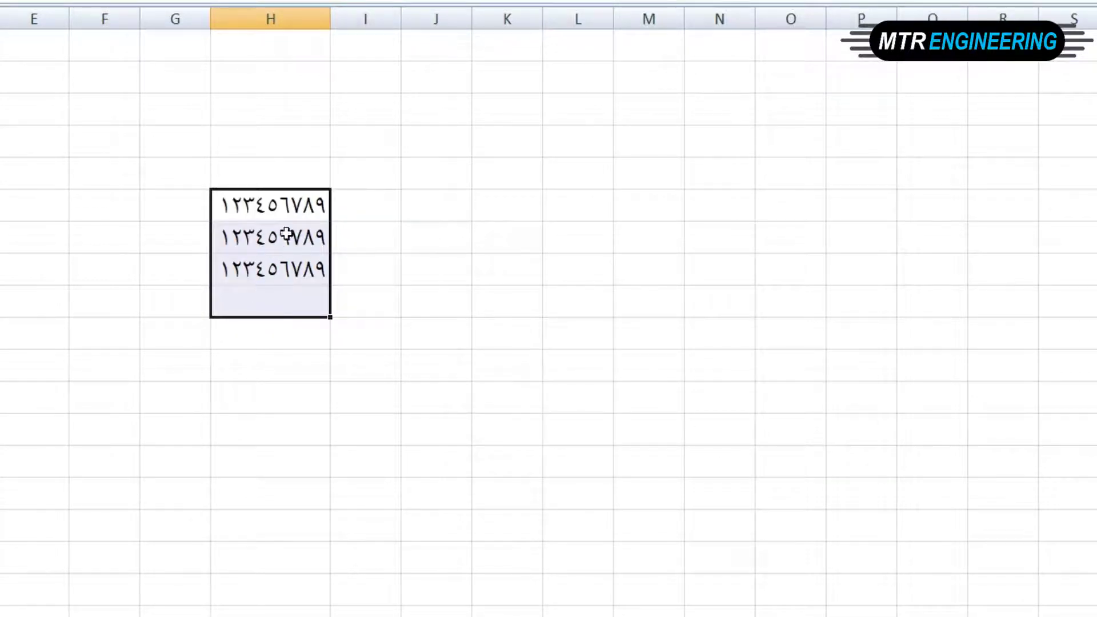
pyautogui.click(293, 335)
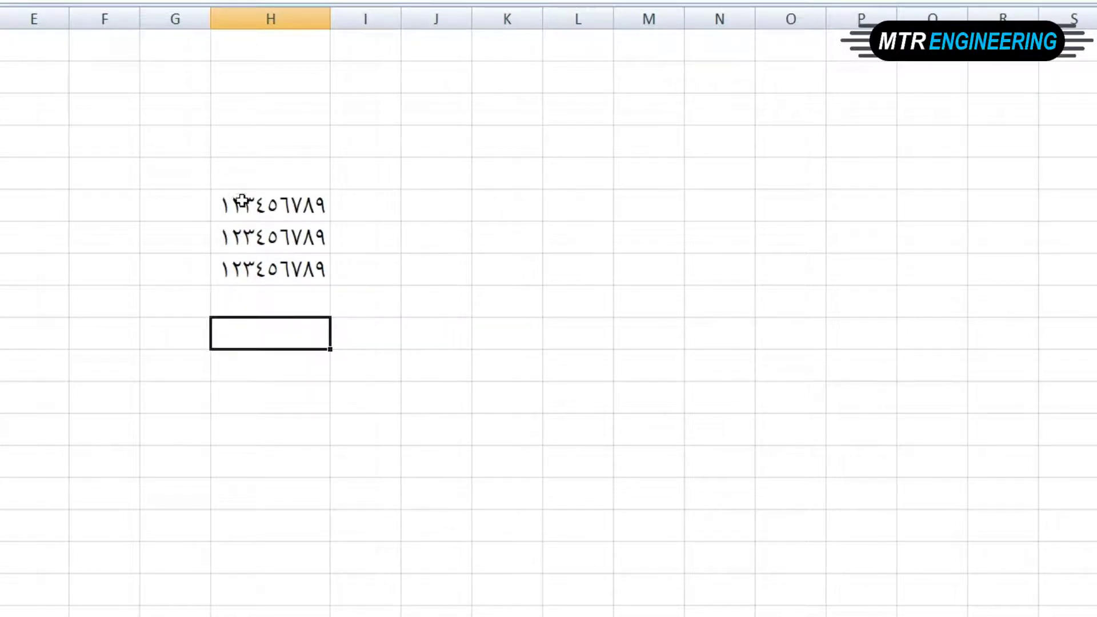
# - Enter 123456789 in cell L6
pyautogui.click(594, 216)
pyautogui.write('1234')
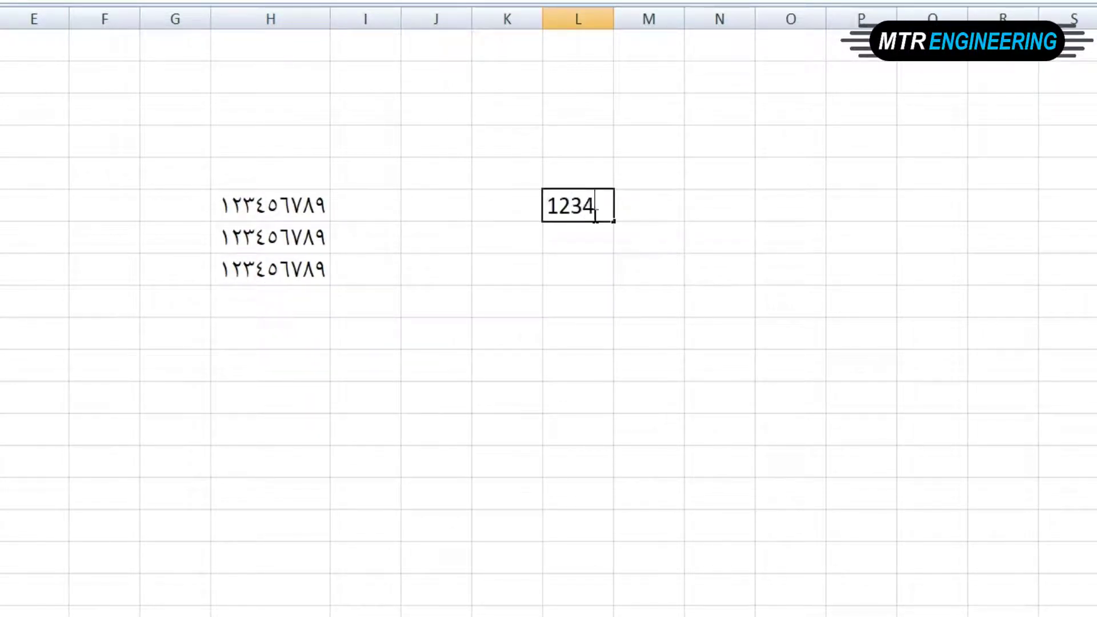
pyautogui.write('56789')
pyautogui.press('Return')
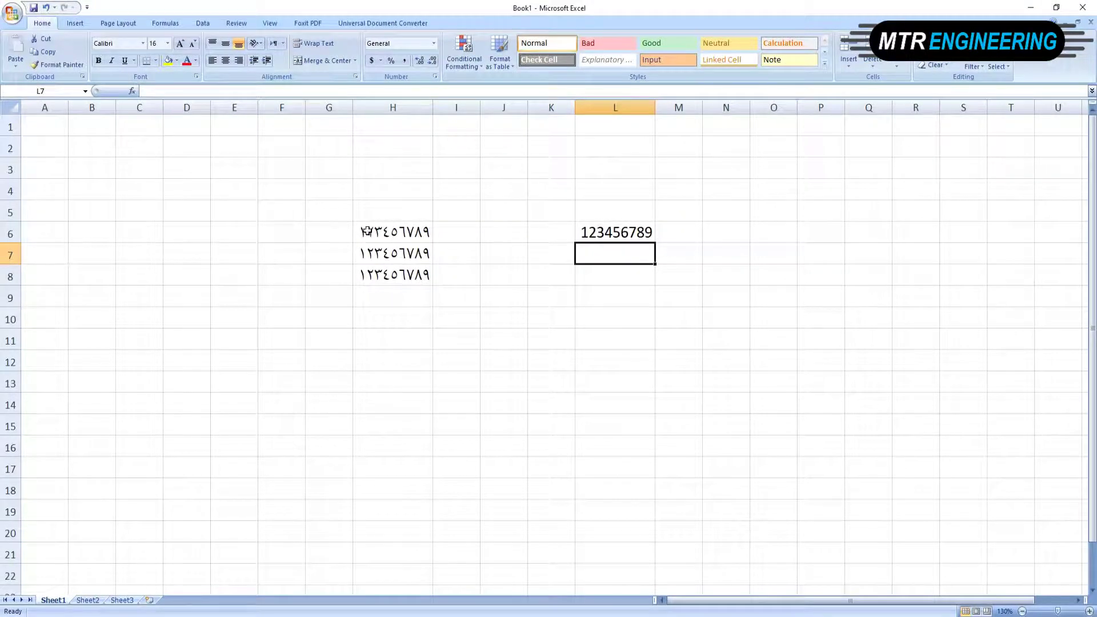
# - Copy H6:H8's formatting onto L6 with Format Painter
pyautogui.moveTo(357, 225); pyautogui.dragTo(404, 289)
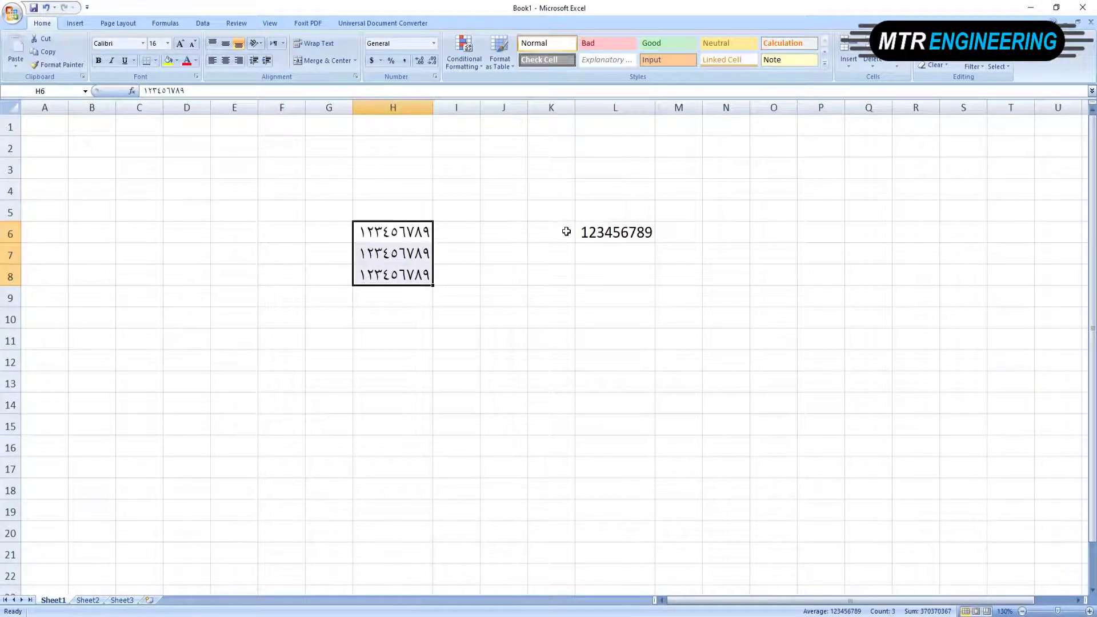
pyautogui.click(63, 65)
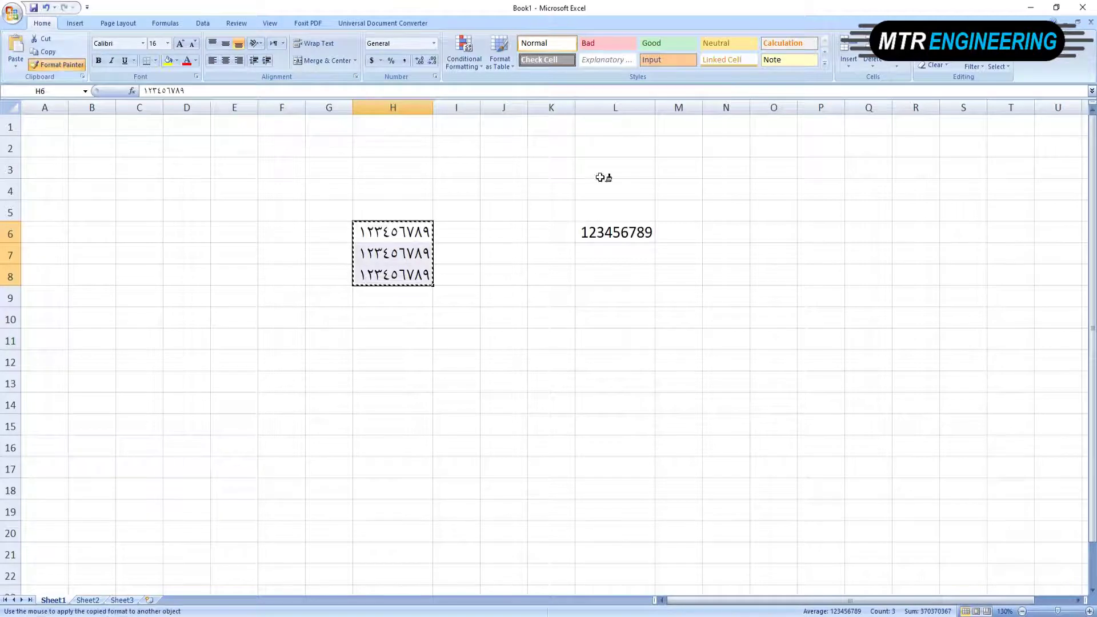
pyautogui.click(602, 233)
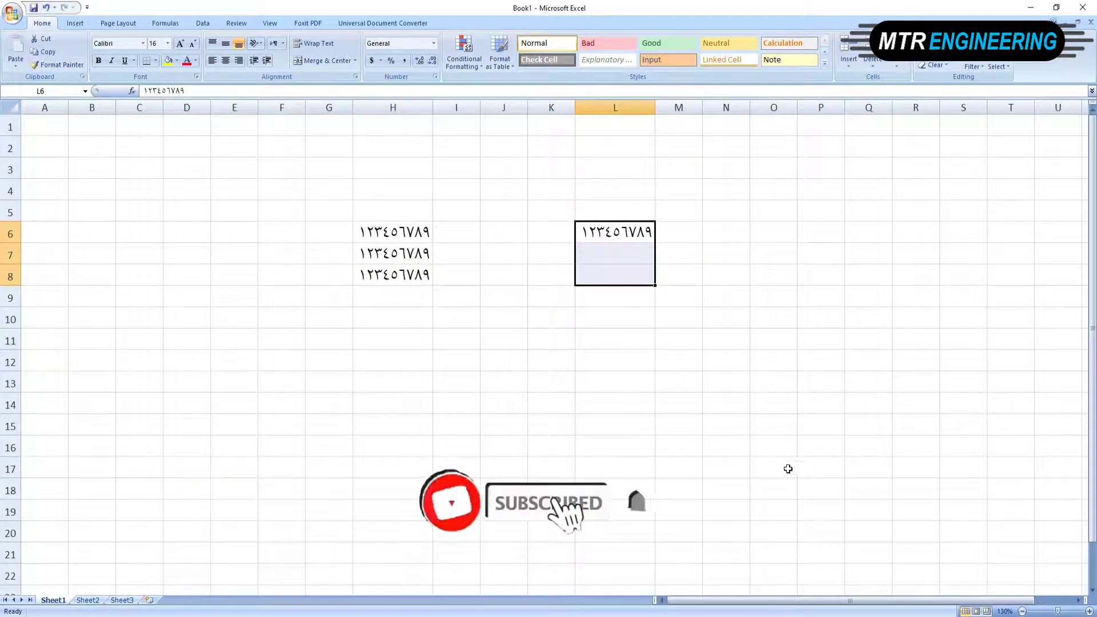
# - Set Right-to-Left text direction for the entire sheet via Format Cells
pyautogui.hotkey('ctrl', 'a')
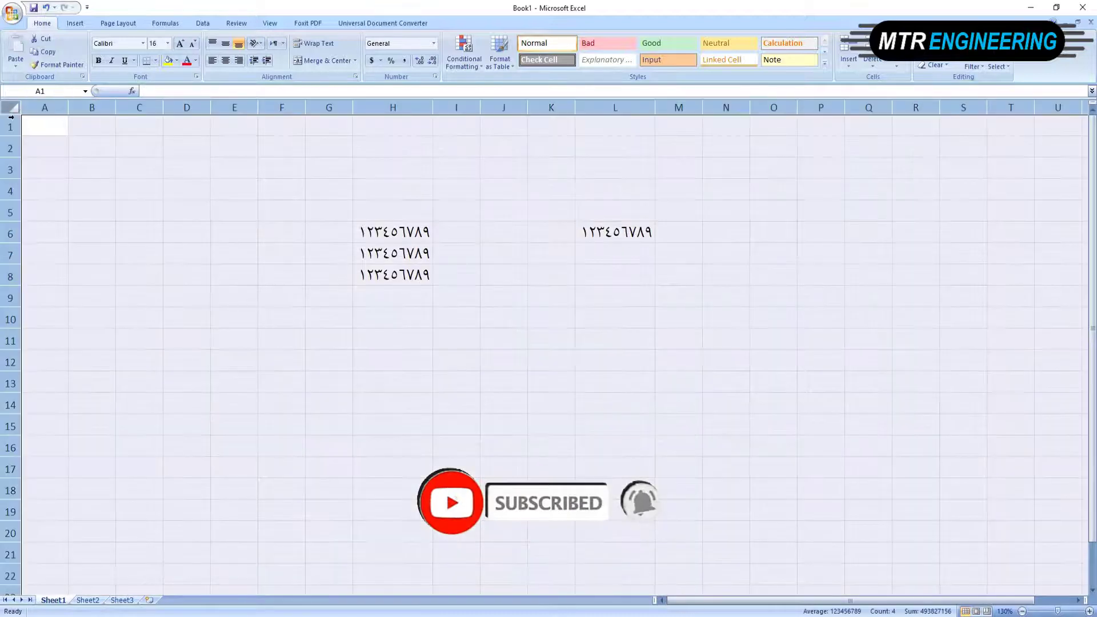
pyautogui.rightClick(444, 187)
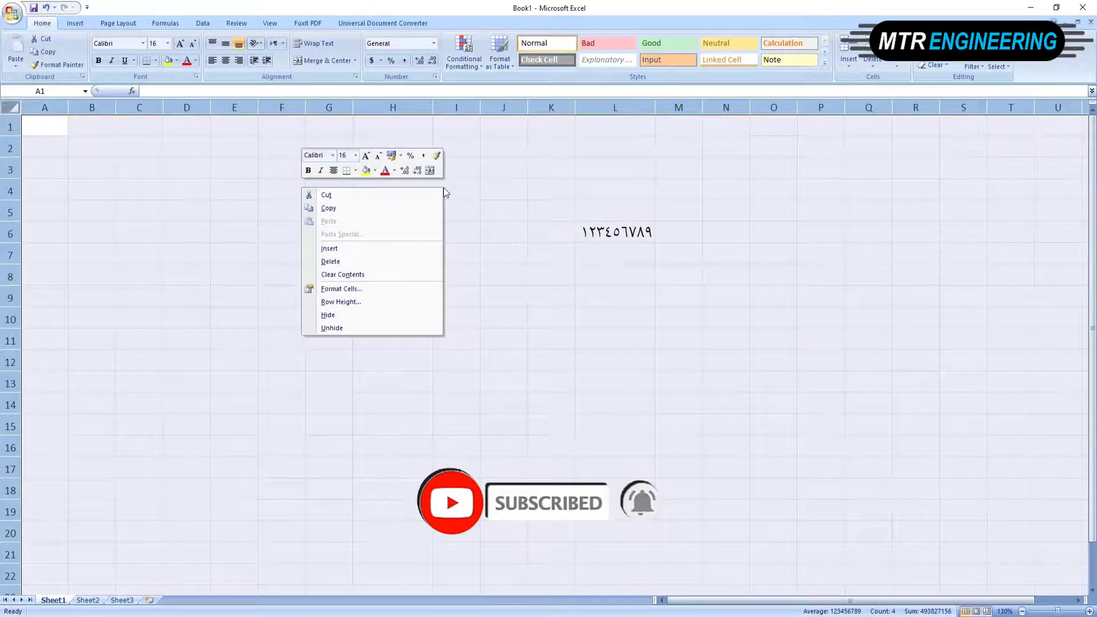
pyautogui.click(370, 294)
pyautogui.click(285, 334)
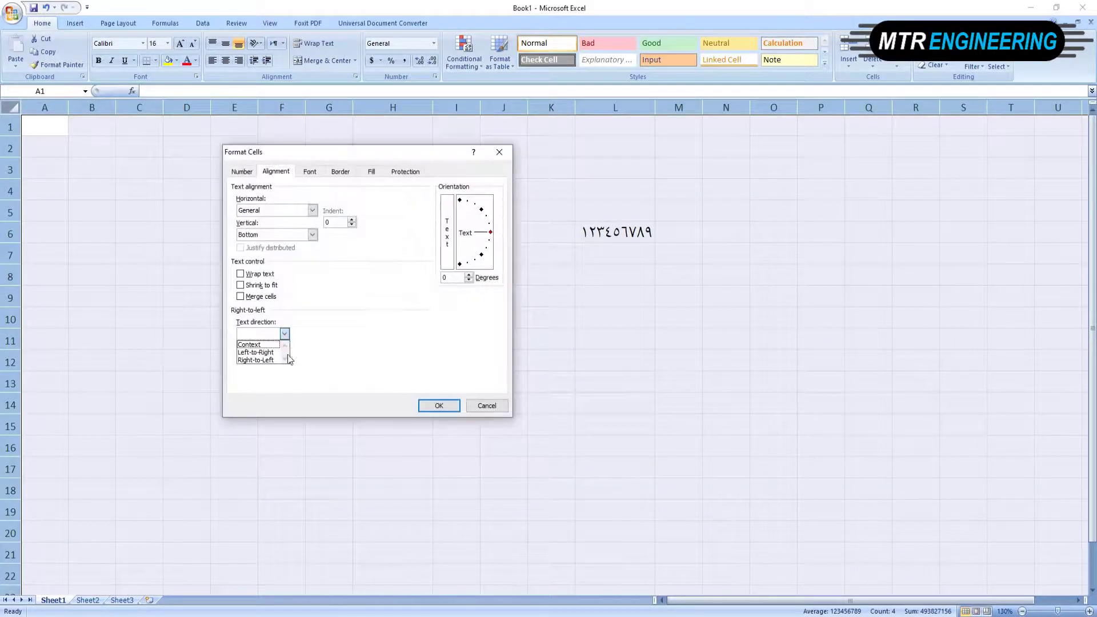
pyautogui.click(273, 361)
pyautogui.click(439, 406)
# - Enter ١٢٣٤٥٦٧٨٩ in L11 and ١٢٣٤٦ in J10, then inspect H6:H11
pyautogui.click(627, 343)
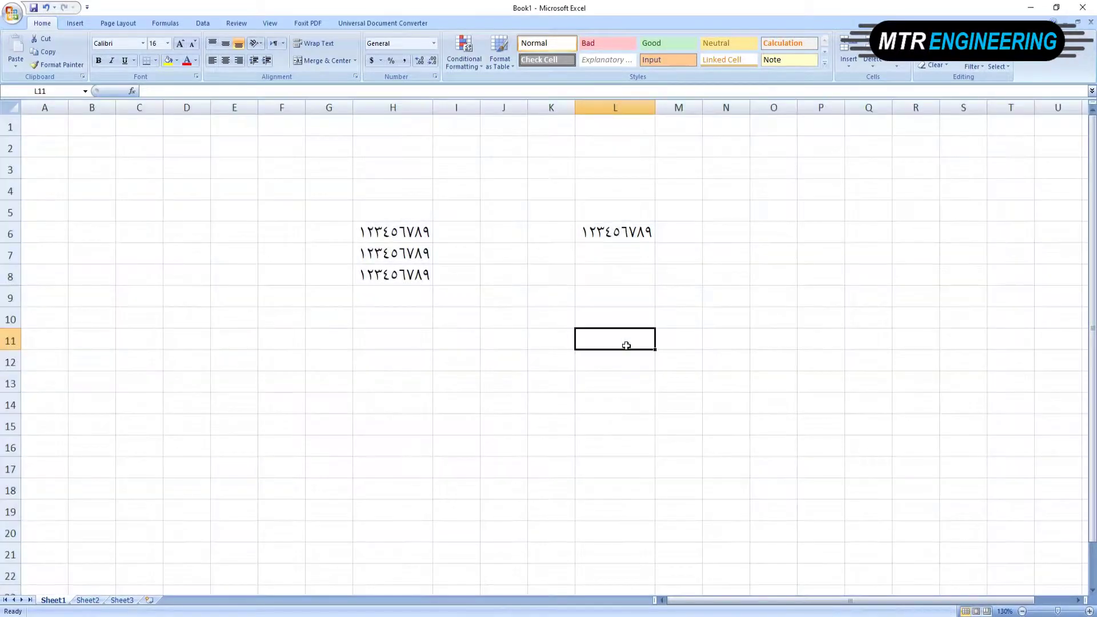
pyautogui.write('١٢٣٤٥٦٧٨٩')
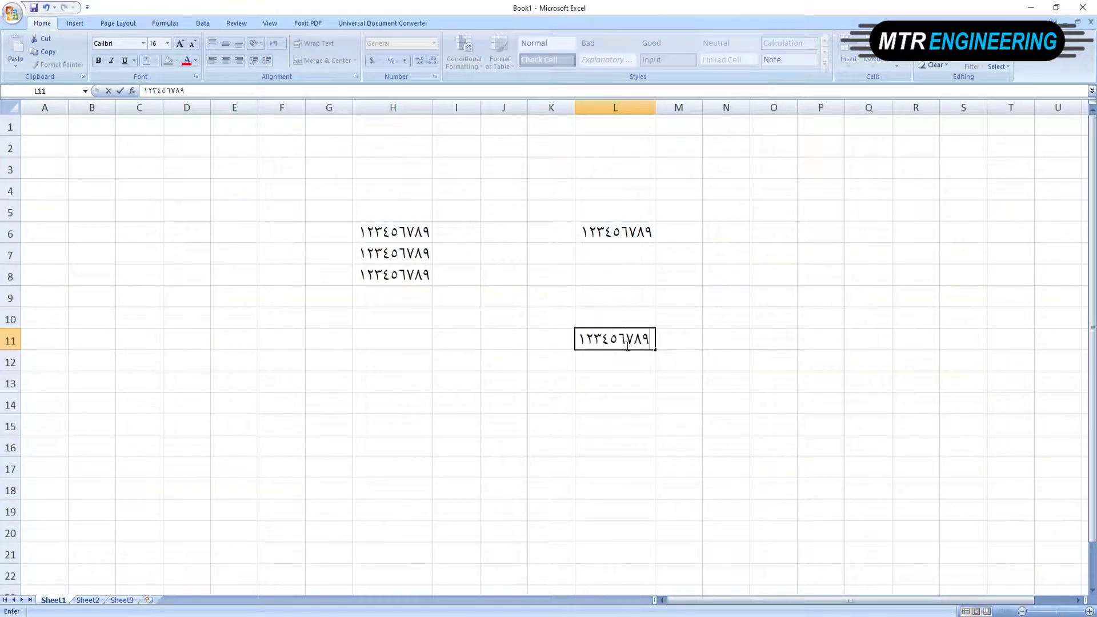
pyautogui.click(524, 323)
pyautogui.write('١٢٣')
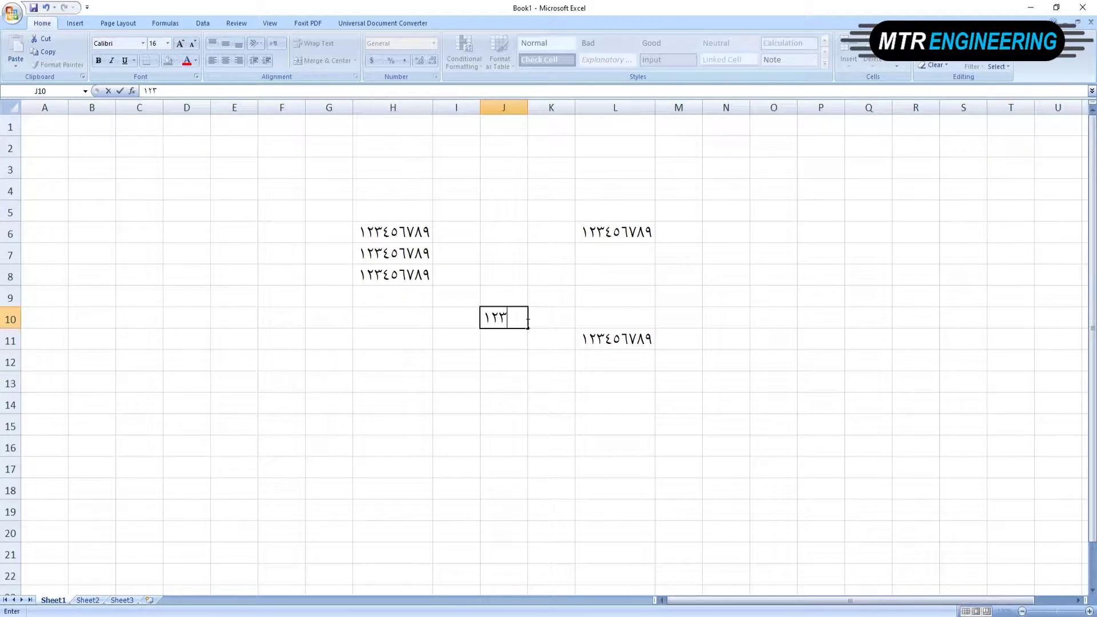
pyautogui.write('٤٦')
pyautogui.moveTo(389, 235); pyautogui.dragTo(394, 342)
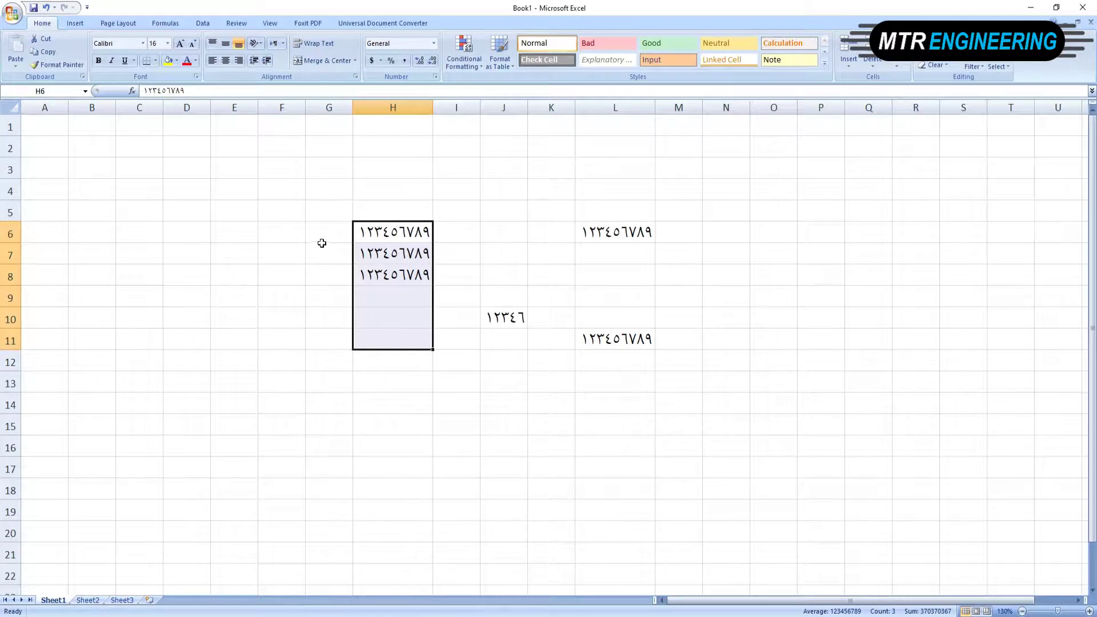
pyautogui.click(377, 229)
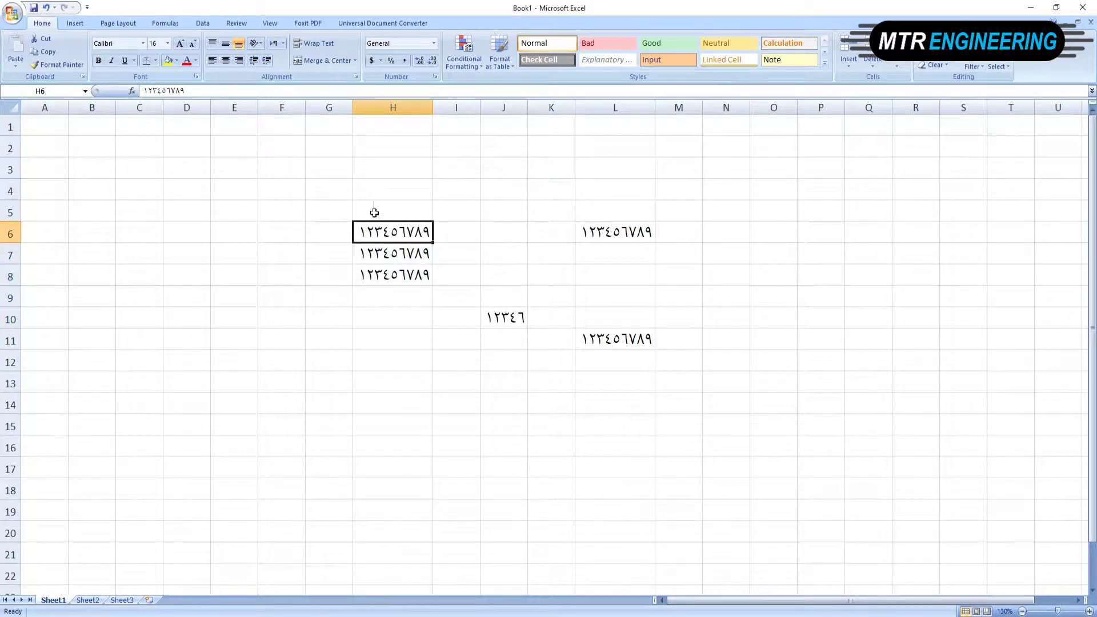